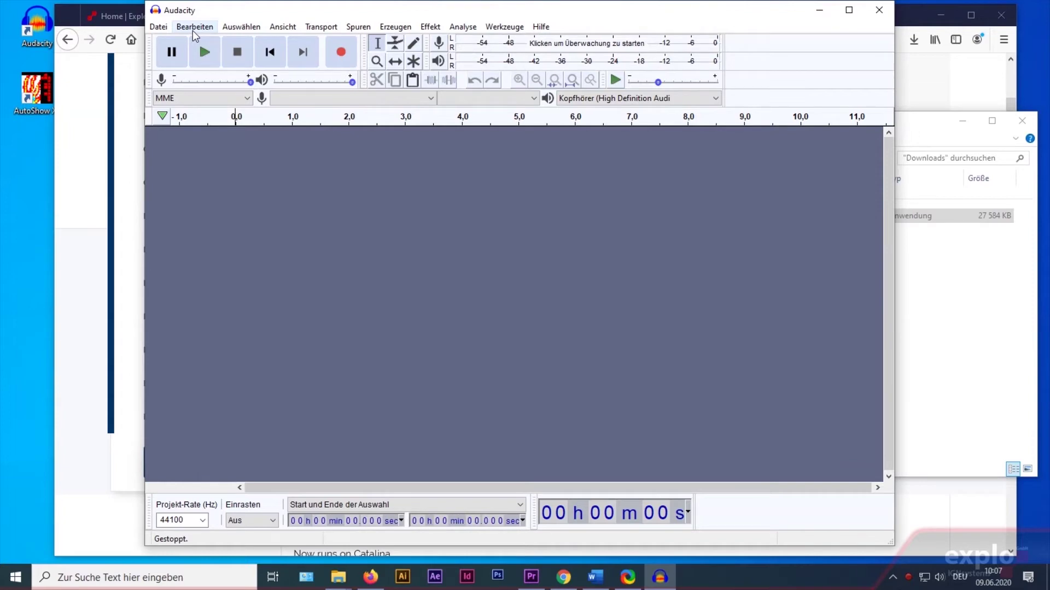
# Set the default sample format to 16 Bit in the quality preferences and apply the settings.
pyautogui.click(193, 28)
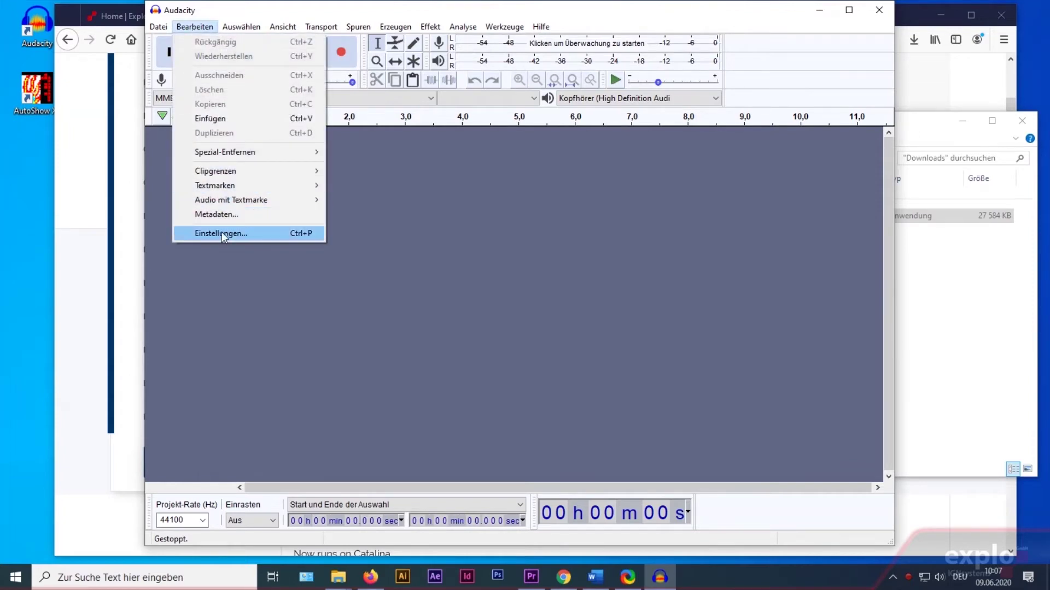
pyautogui.click(263, 234)
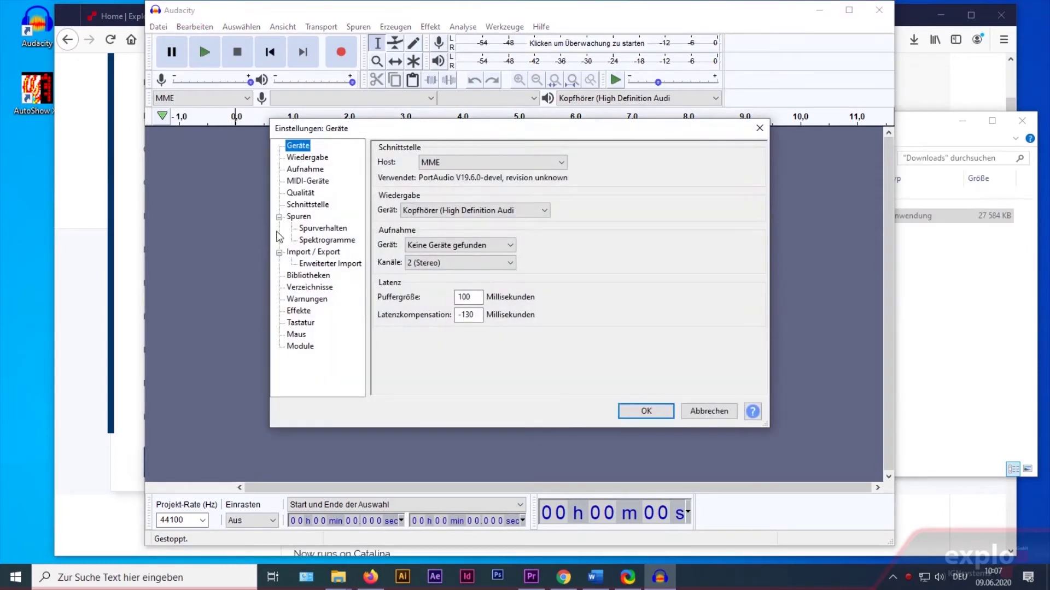
pyautogui.click(305, 194)
pyautogui.click(463, 163)
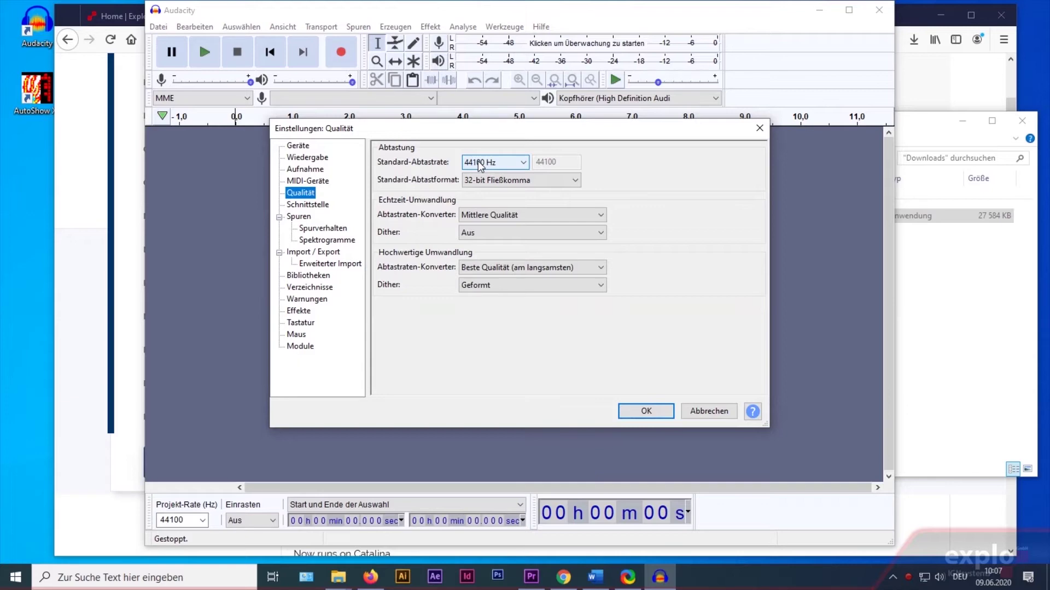
pyautogui.click(575, 182)
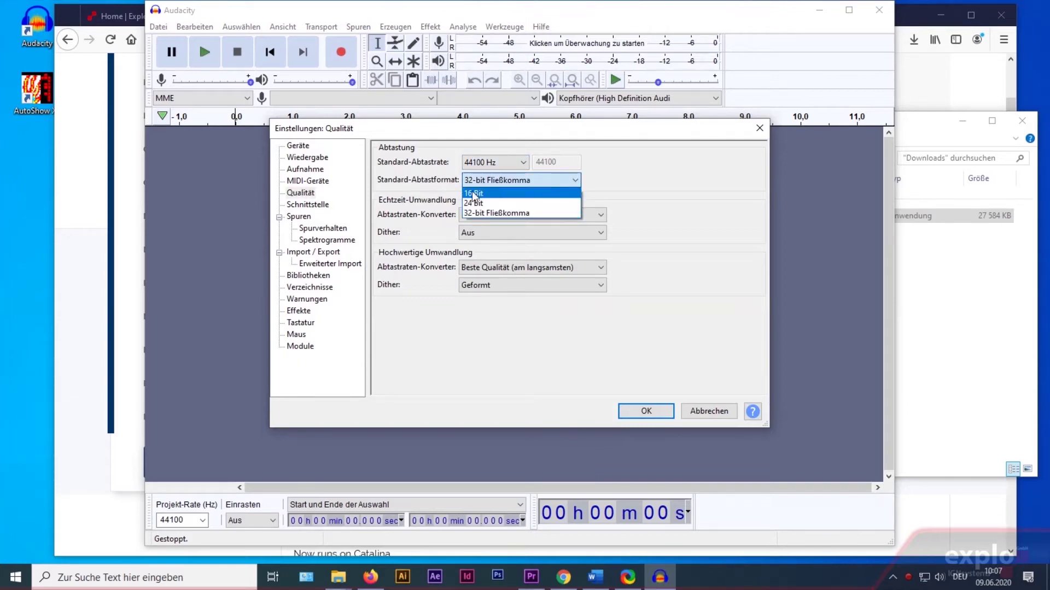
pyautogui.click(474, 195)
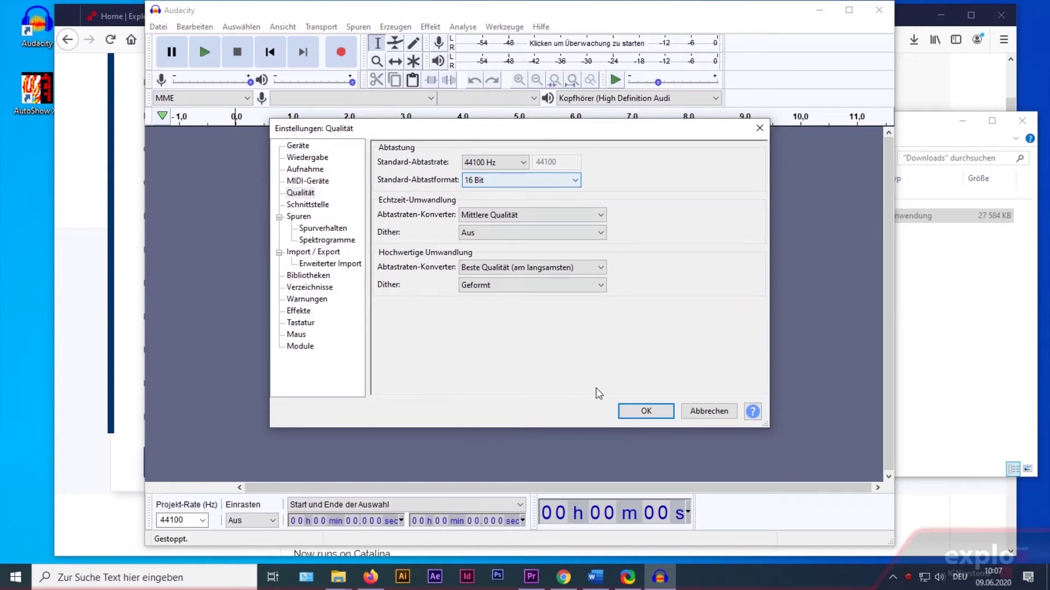
pyautogui.click(645, 411)
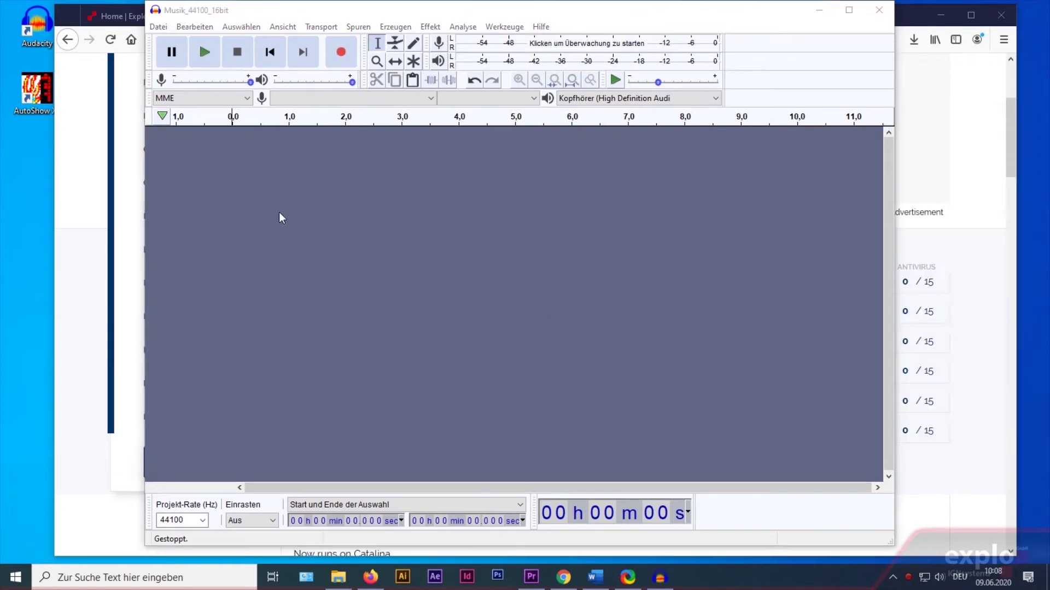
# Import the MP3 file Musik_44100_16bit from the Musik folder on Volume (E:) into the empty project.
pyautogui.click(158, 27)
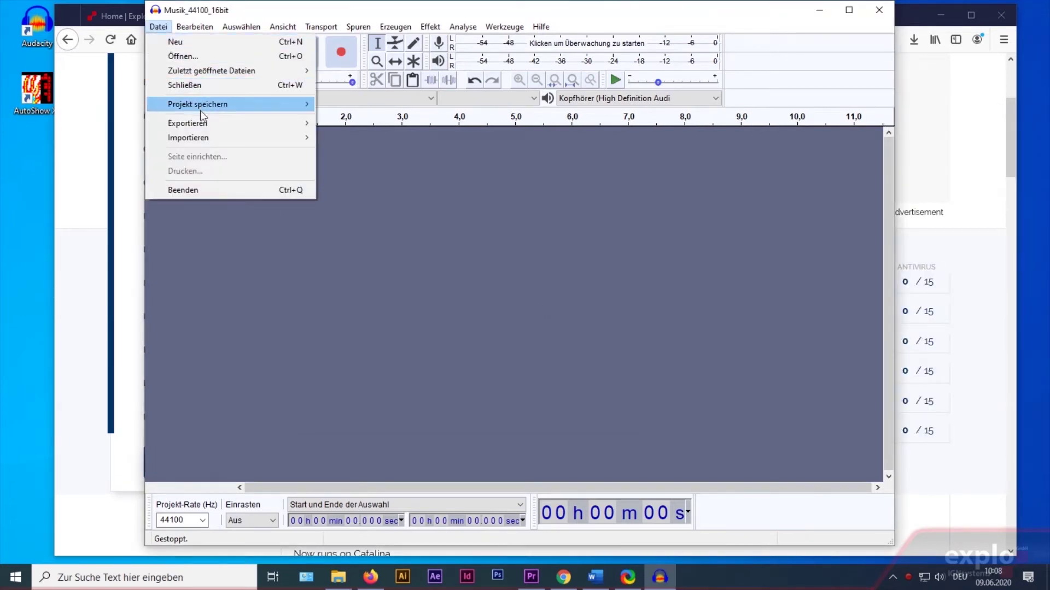
pyautogui.moveTo(215, 138)
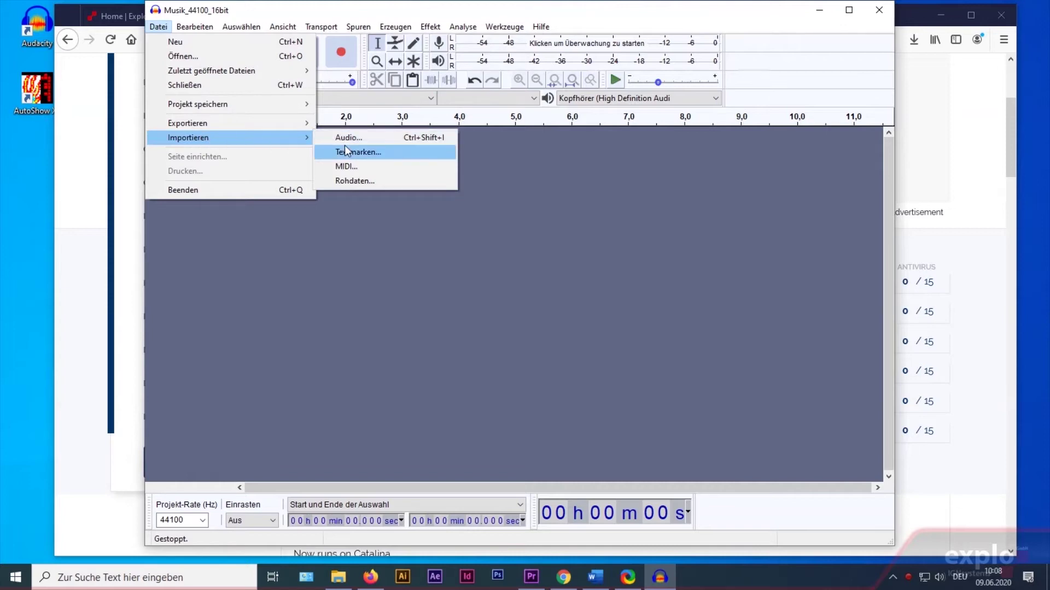
pyautogui.click(294, 321)
pyautogui.click(339, 577)
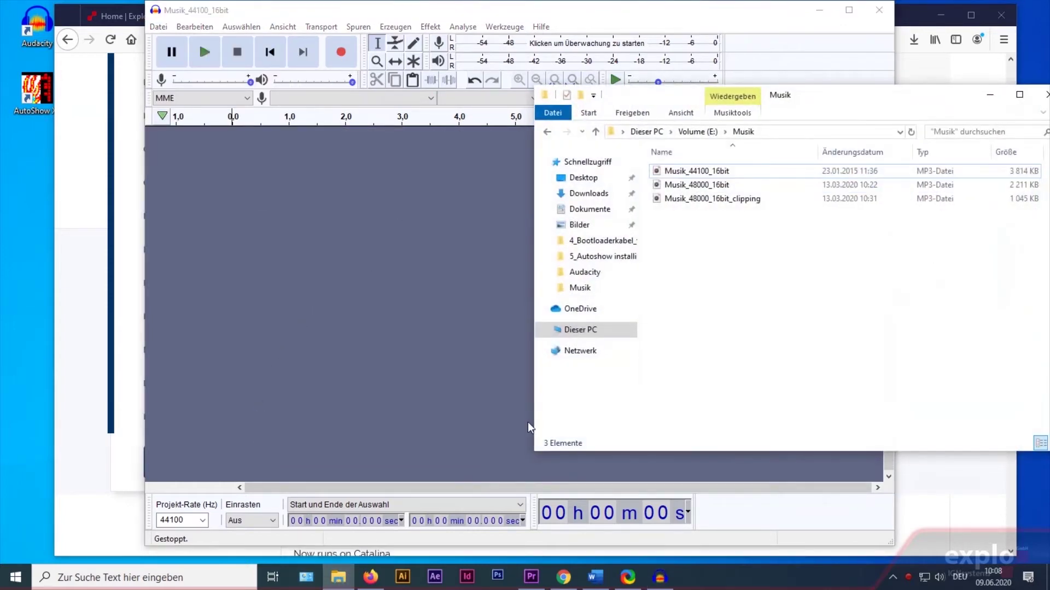
pyautogui.click(694, 172)
pyautogui.moveTo(694, 173); pyautogui.dragTo(336, 225)
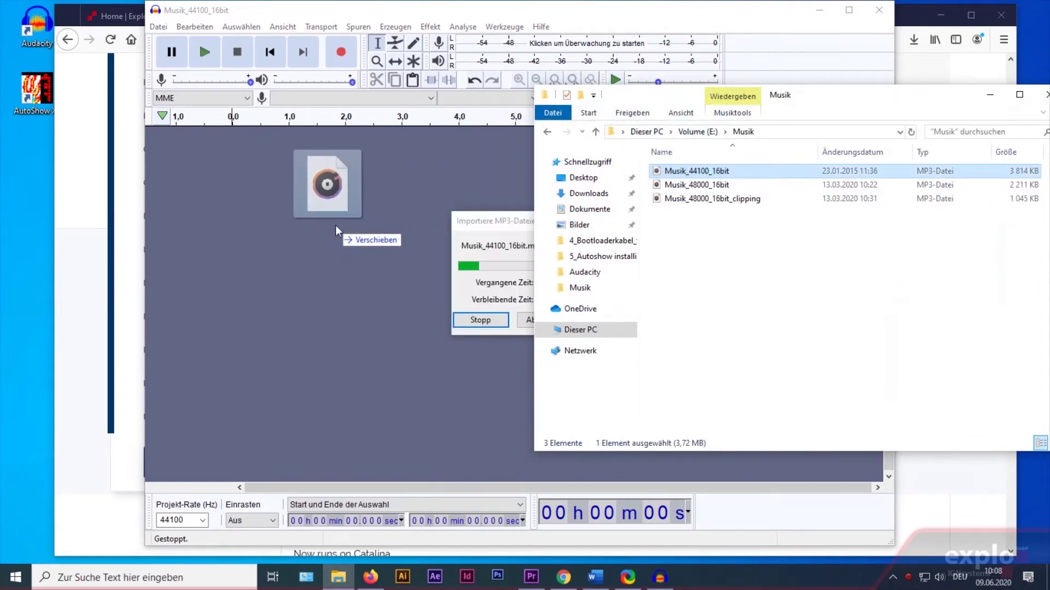
pyautogui.click(363, 273)
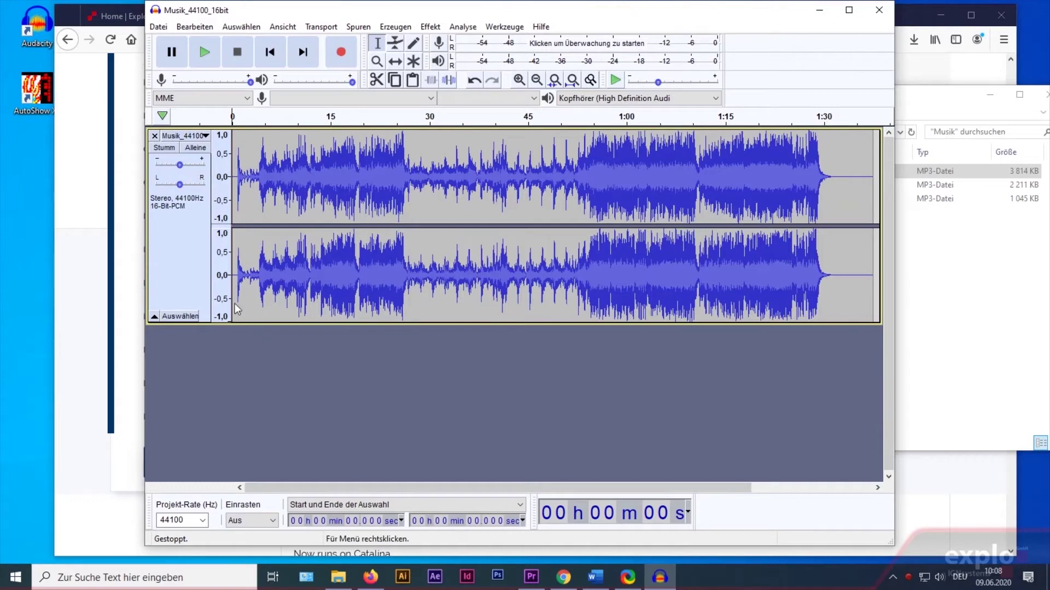
# Remove the imported track and import the MP3 file Musik_48000_16bit in its place.
pyautogui.click(156, 136)
pyautogui.click(917, 269)
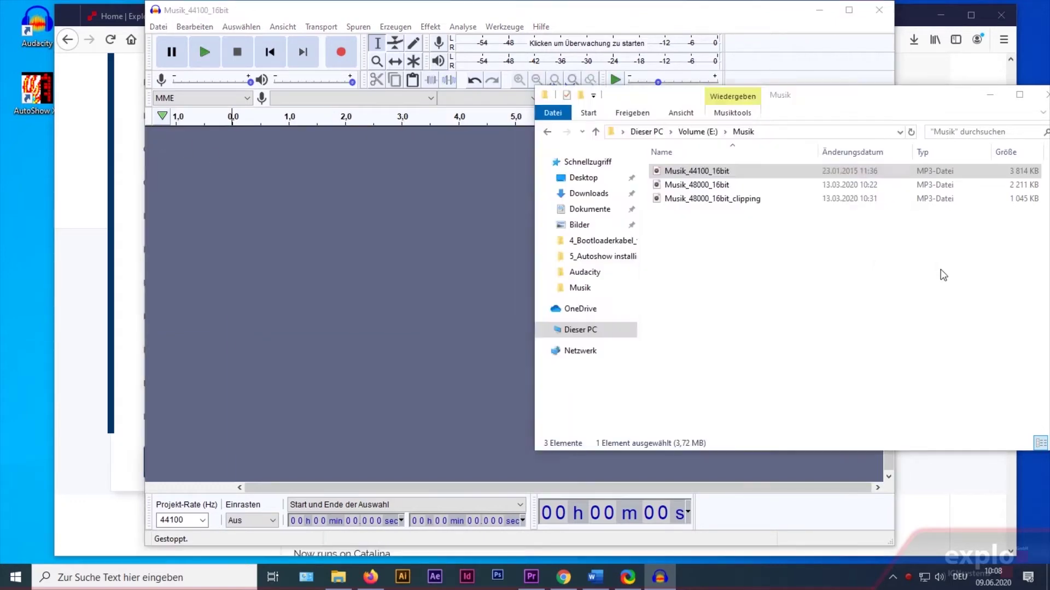
pyautogui.moveTo(743, 190); pyautogui.dragTo(411, 304)
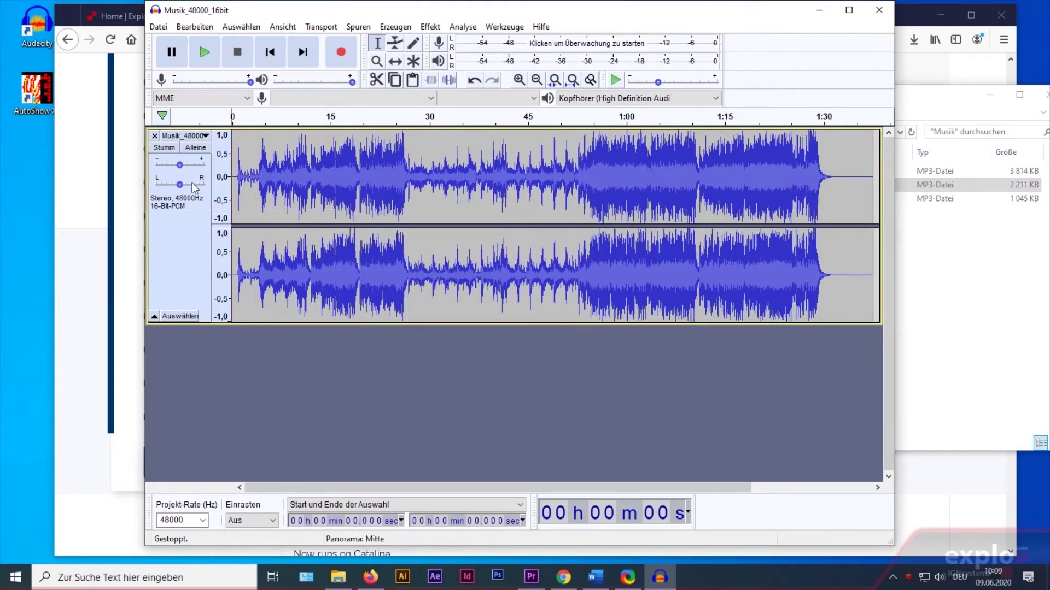
# Resample the entire Musik_48000_16bit track to 44100 Hz.
pyautogui.click(206, 137)
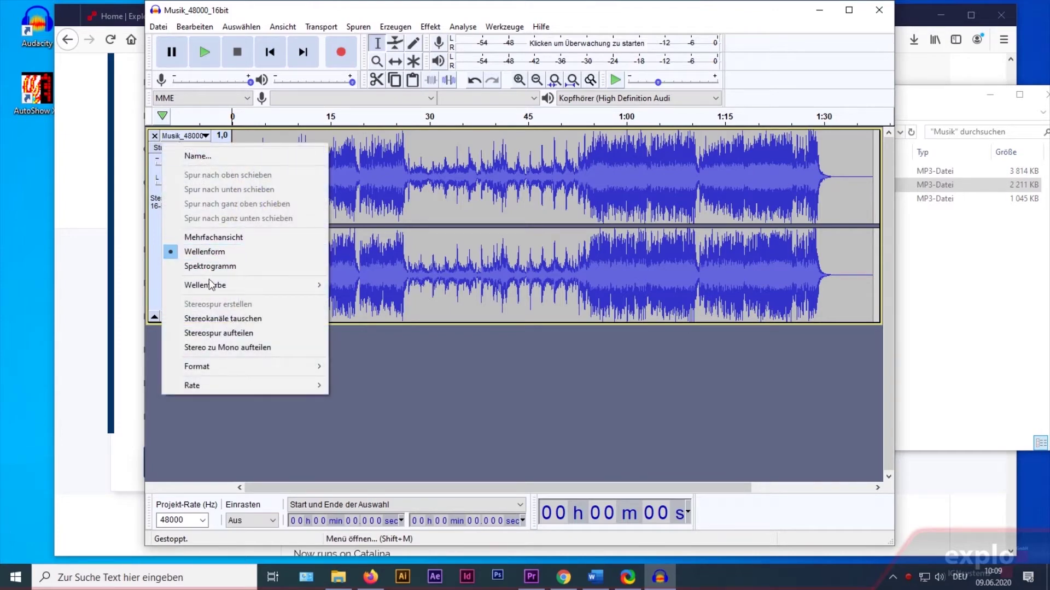
pyautogui.moveTo(226, 383)
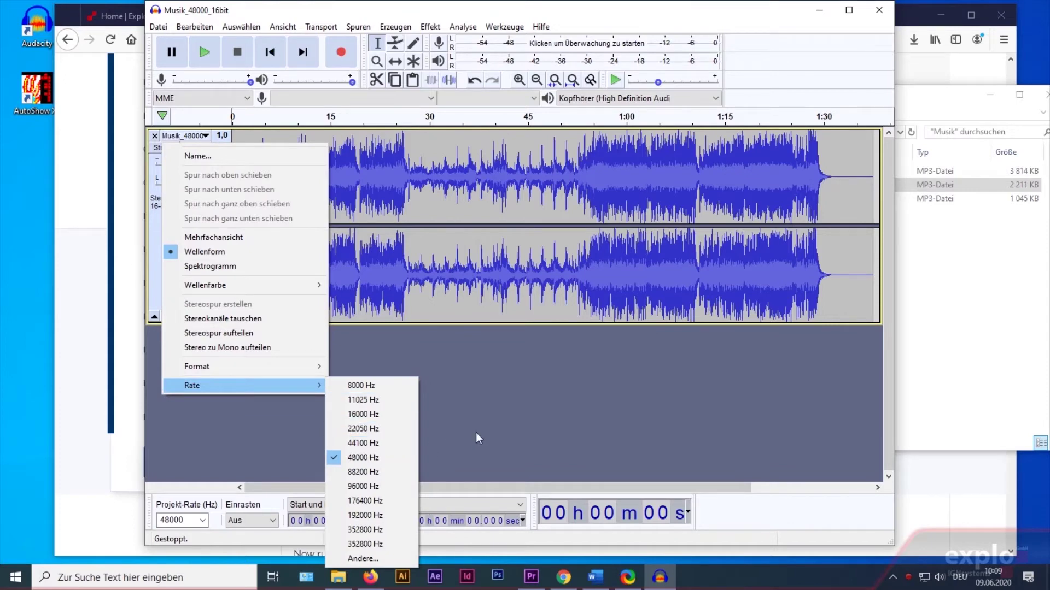
pyautogui.click(514, 403)
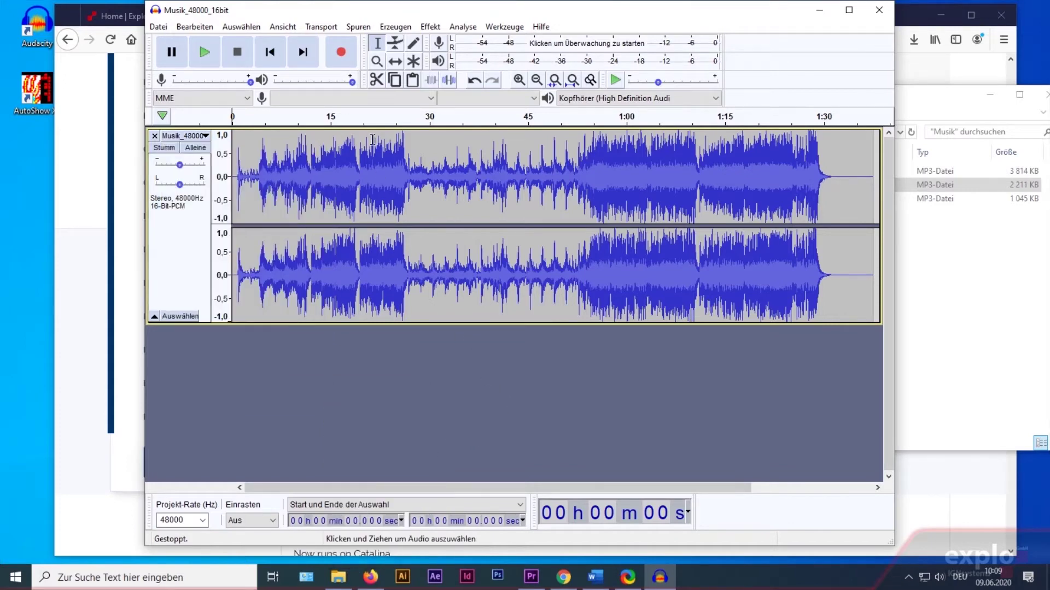
pyautogui.click(179, 248)
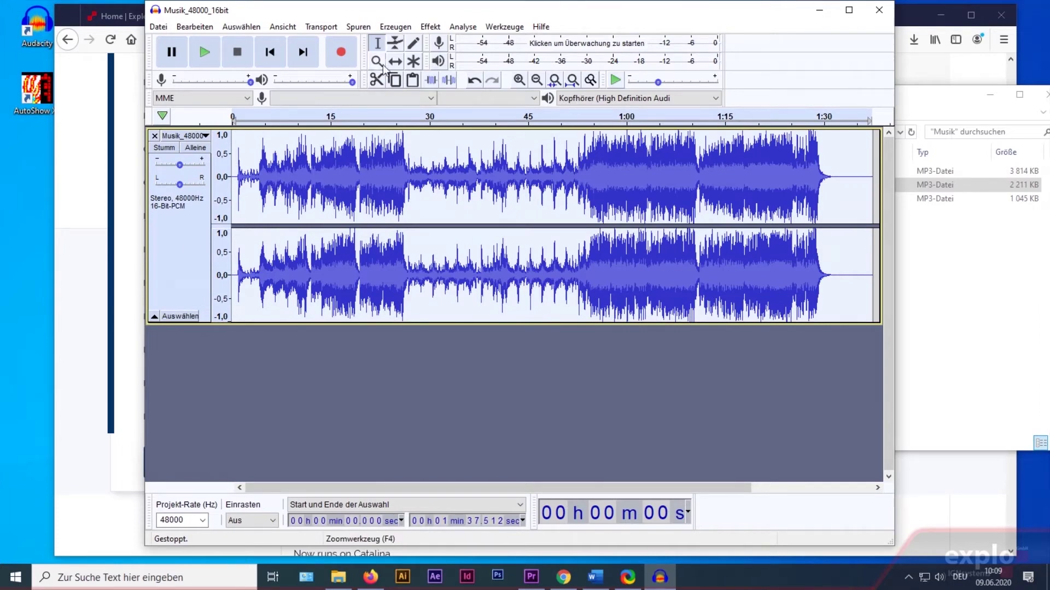
pyautogui.click(359, 28)
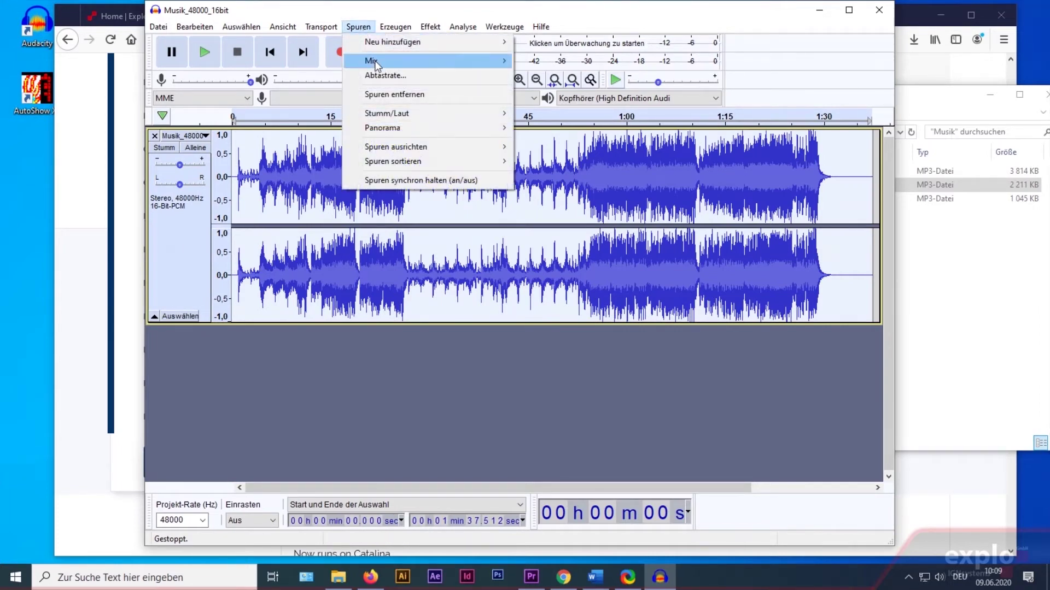
pyautogui.click(429, 84)
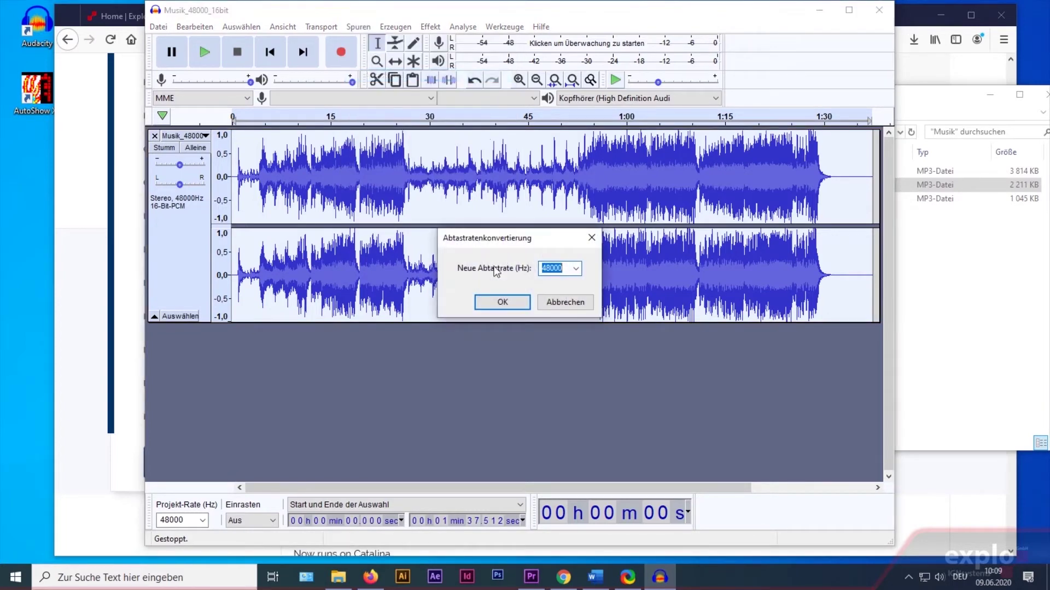
pyautogui.click(575, 269)
pyautogui.click(550, 331)
pyautogui.click(498, 302)
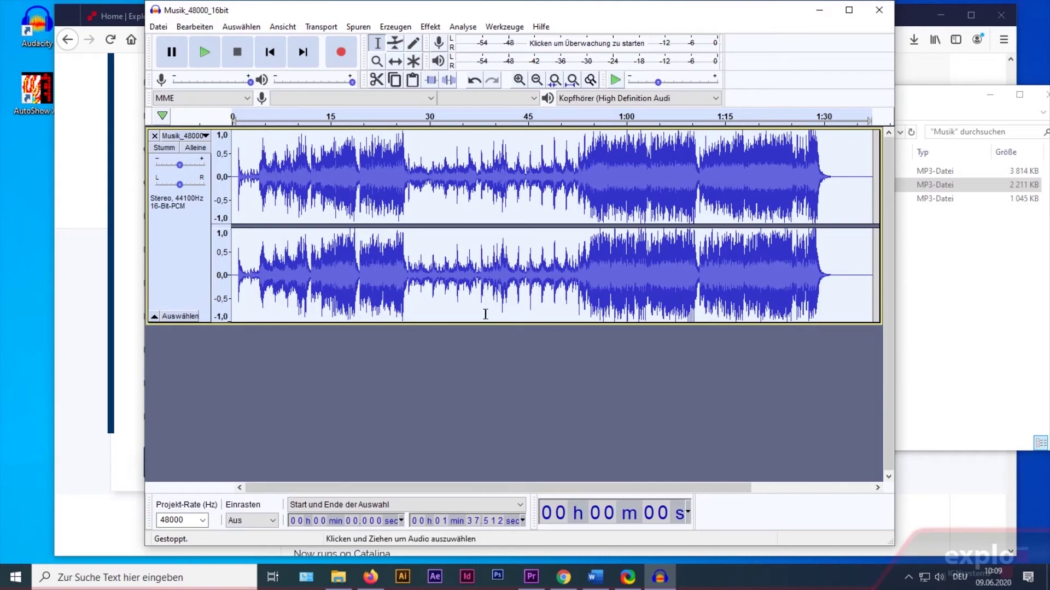
# Remove the resampled track and import the MP3 file Musik_48000_16bit_clipping instead.
pyautogui.click(154, 136)
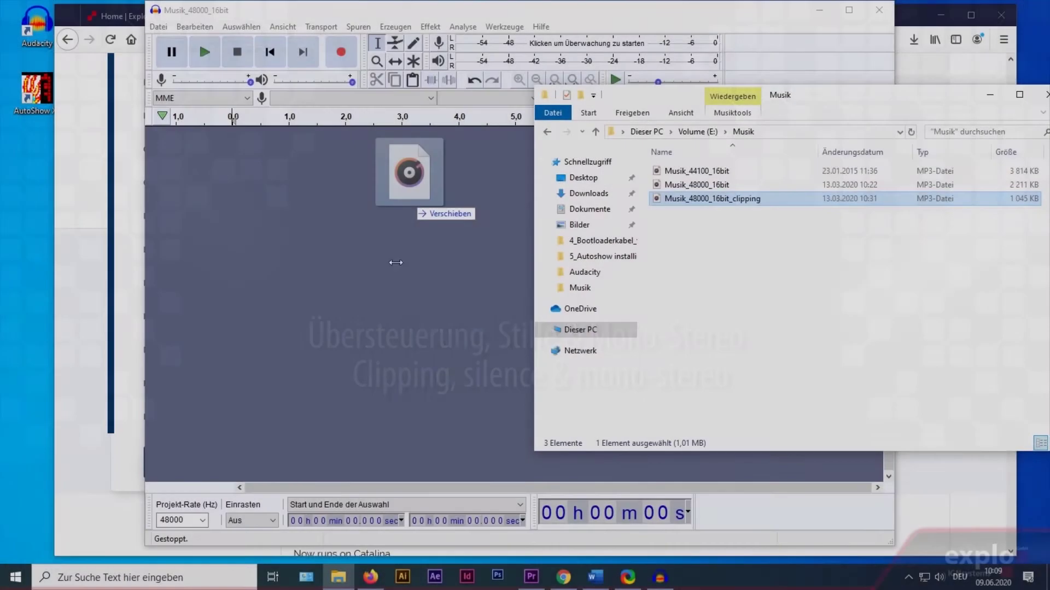
pyautogui.moveTo(391, 261); pyautogui.dragTo(399, 313)
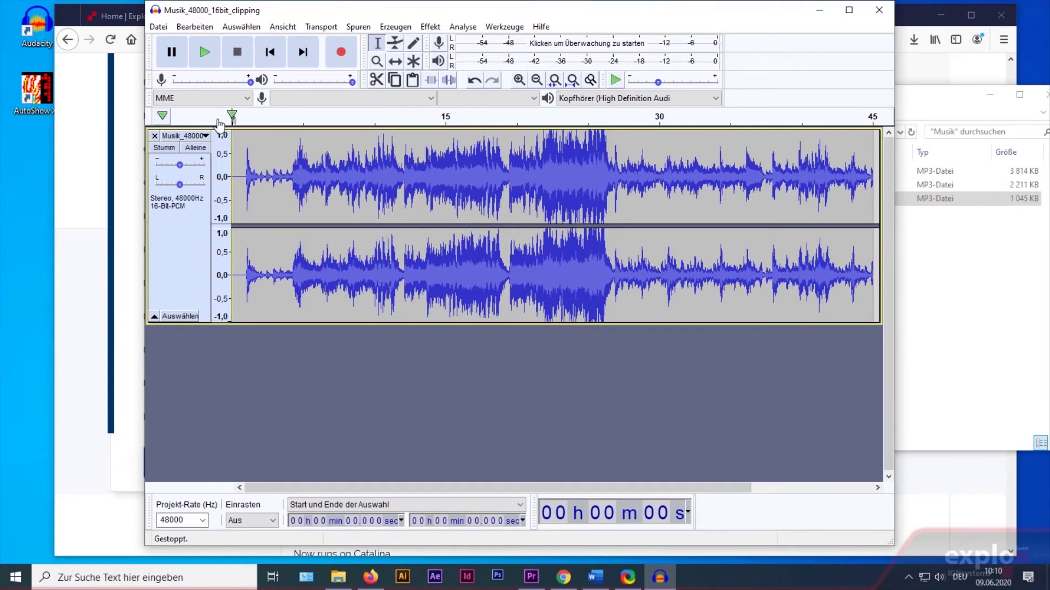
# Remove the clipping track and import the MP3 file Musik_44100_16bit from the Musik folder.
pyautogui.click(155, 136)
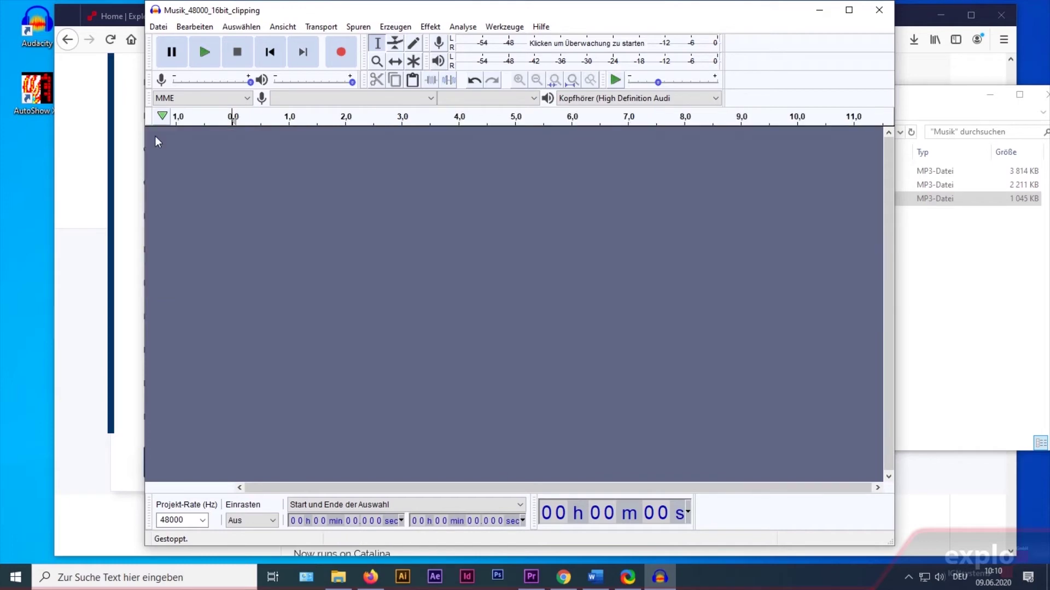
pyautogui.click(930, 265)
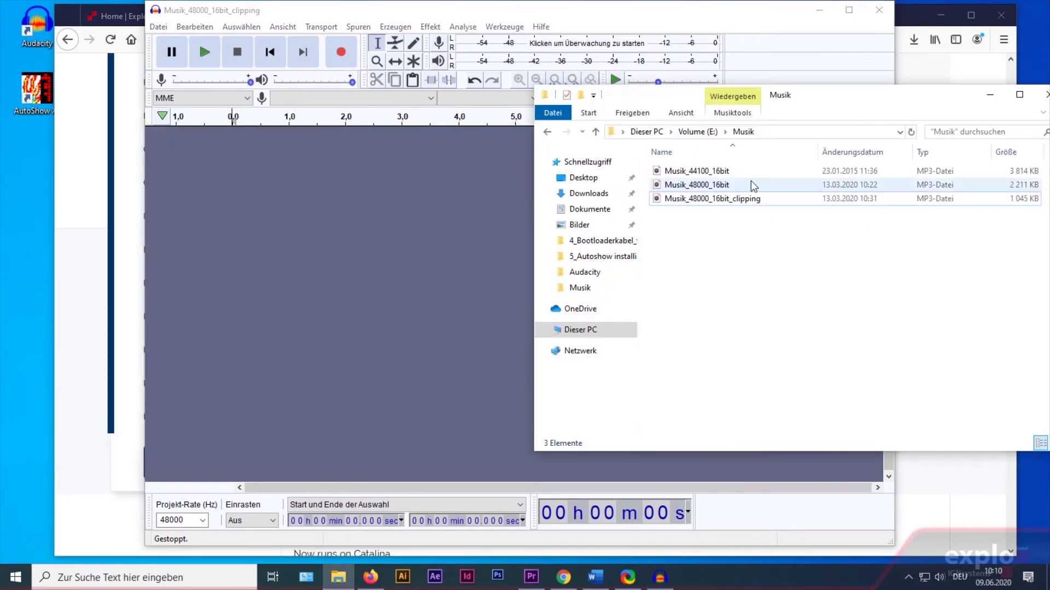
pyautogui.click(724, 172)
pyautogui.moveTo(725, 171); pyautogui.dragTo(392, 298)
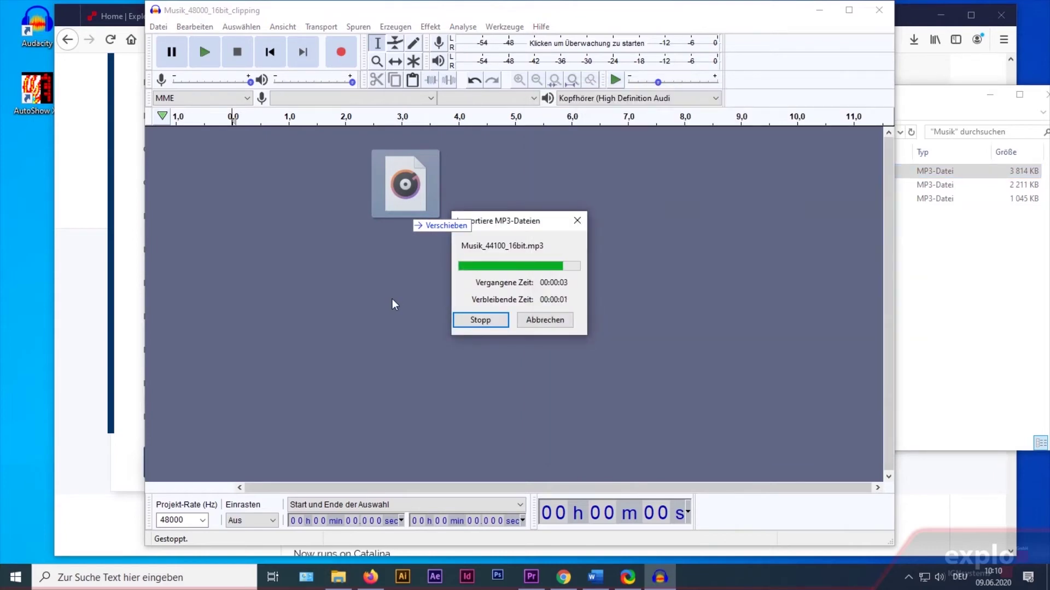
# Move the cursor to the start of the track and generate 45 seconds of silence there.
pyautogui.click(321, 27)
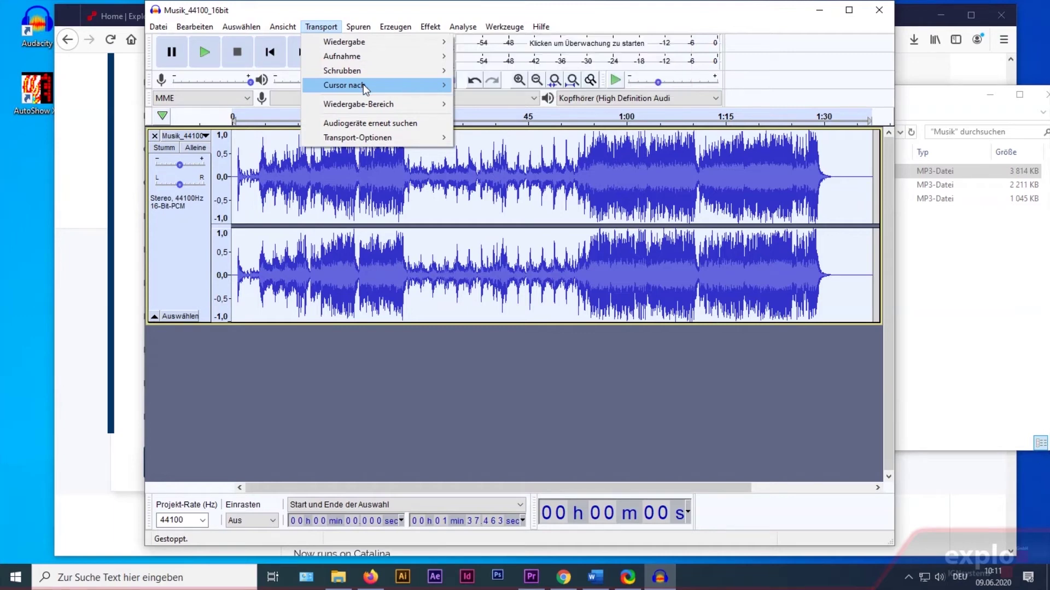
pyautogui.moveTo(363, 86)
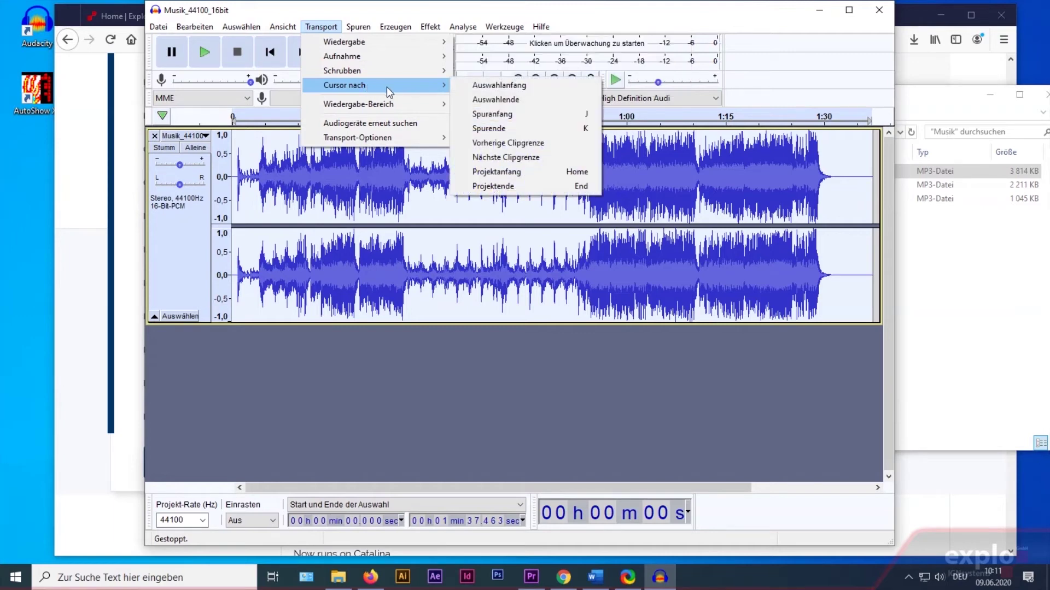
pyautogui.click(502, 118)
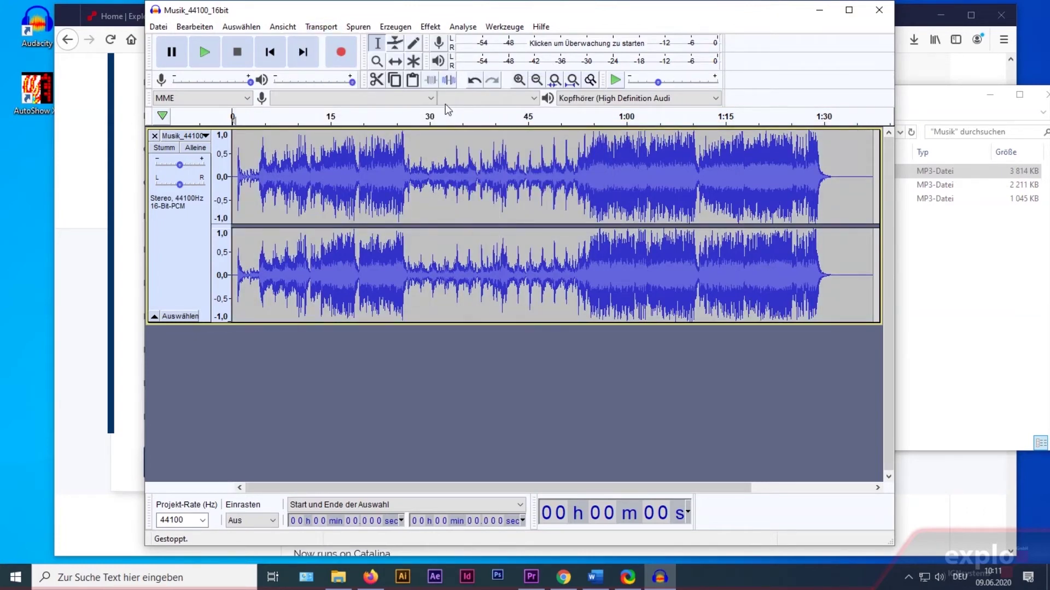
pyautogui.click(405, 29)
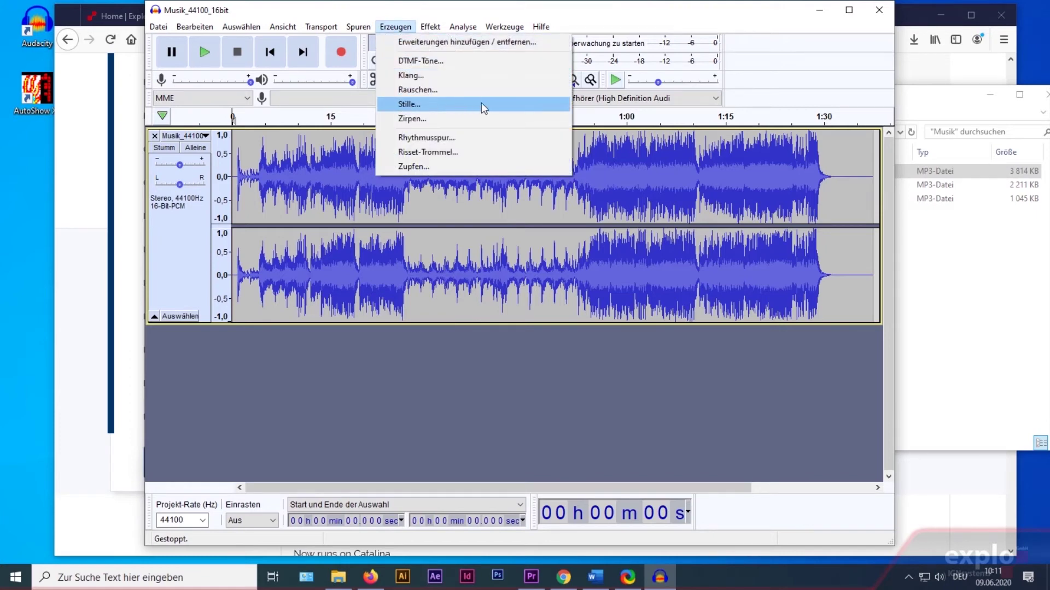
pyautogui.click(406, 104)
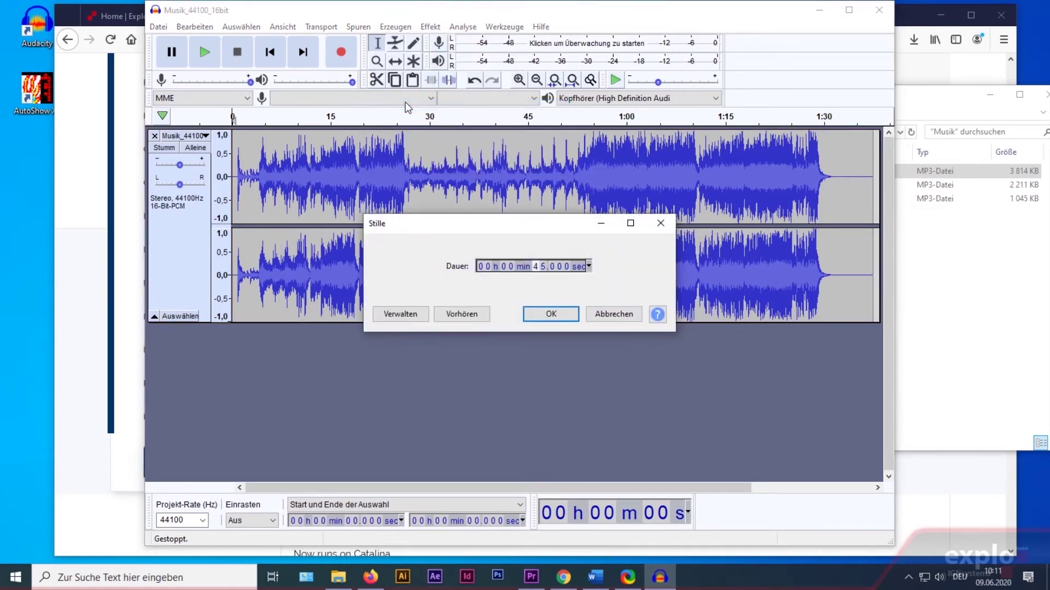
pyautogui.click(551, 315)
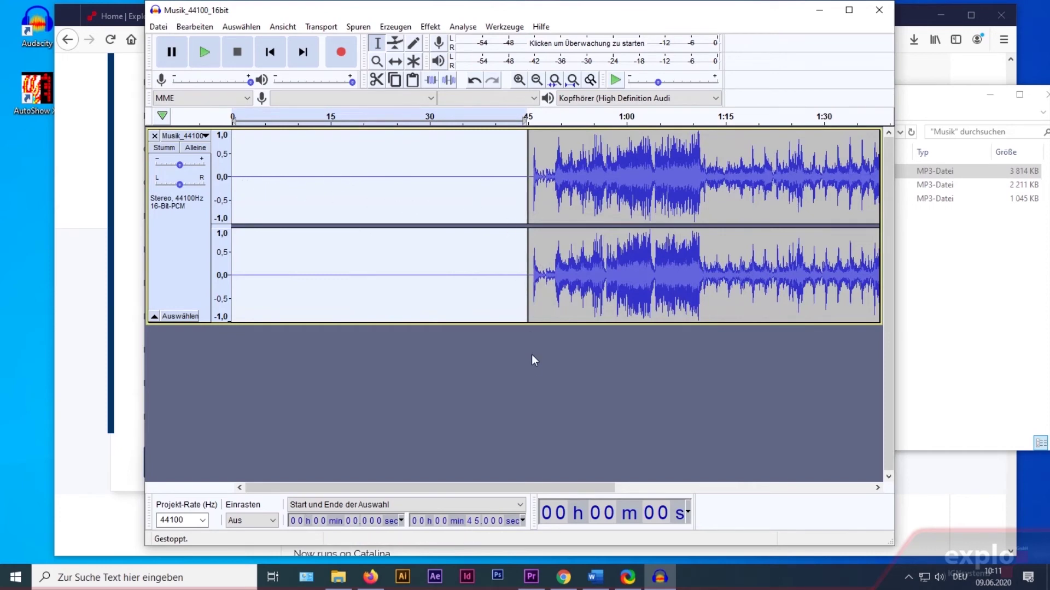
# Select the whole track, including the leading silence, and mix it down from stereo to mono.
pyautogui.click(182, 257)
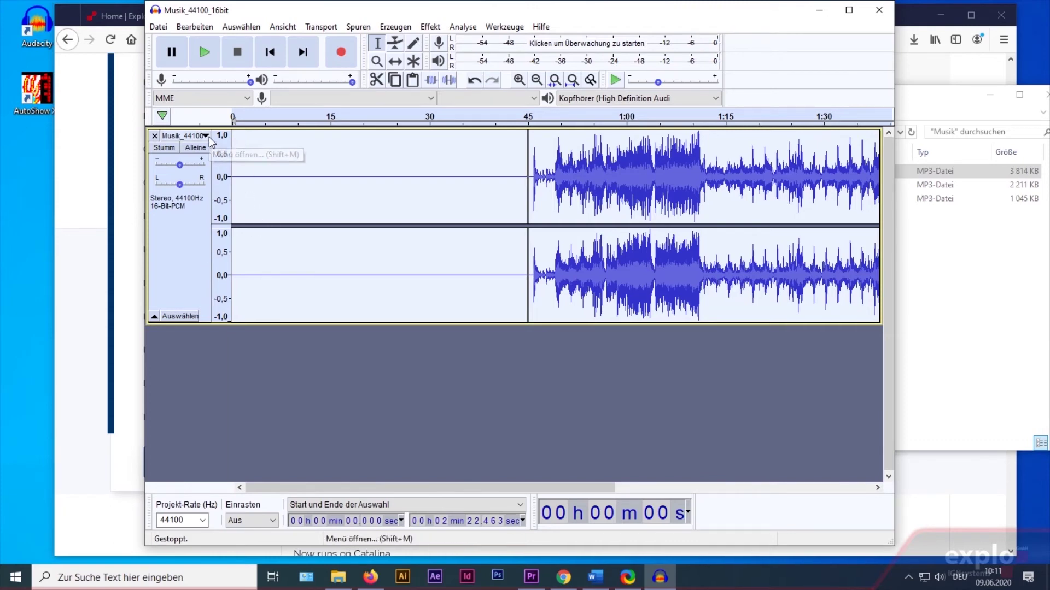
pyautogui.click(364, 28)
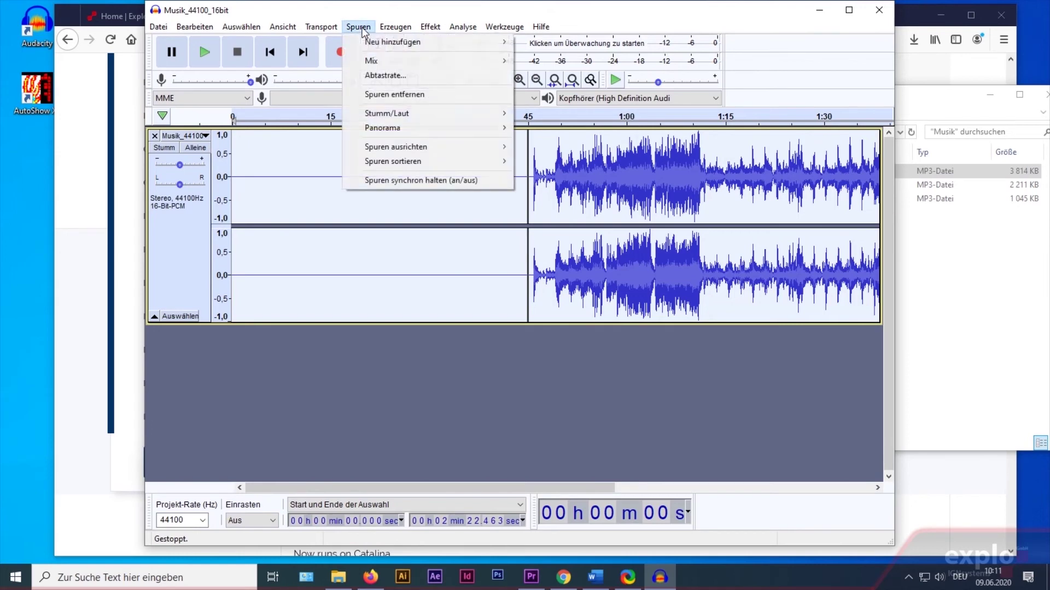
pyautogui.moveTo(377, 60)
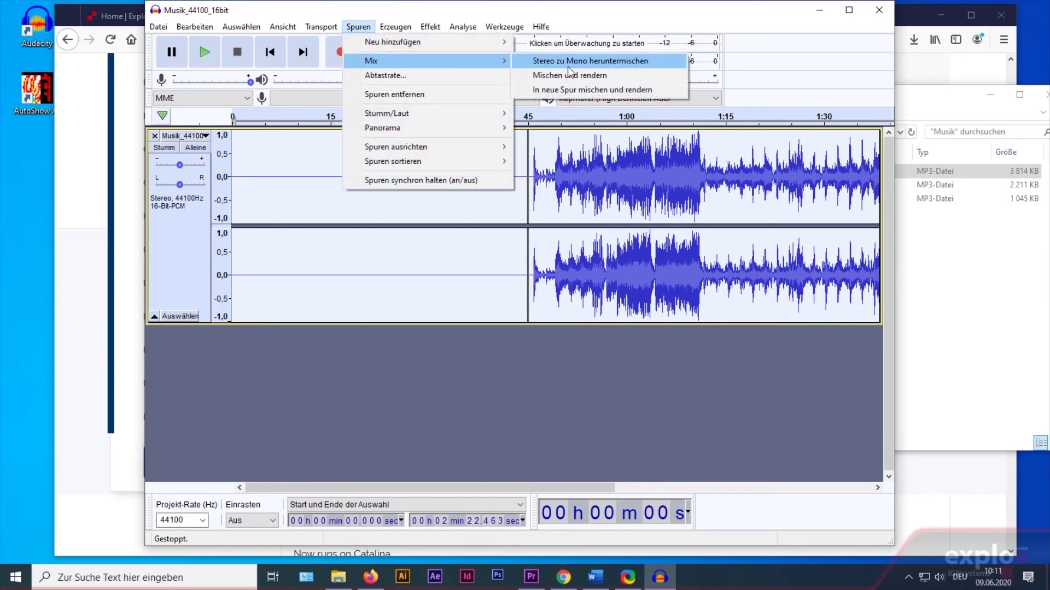
pyautogui.click(596, 63)
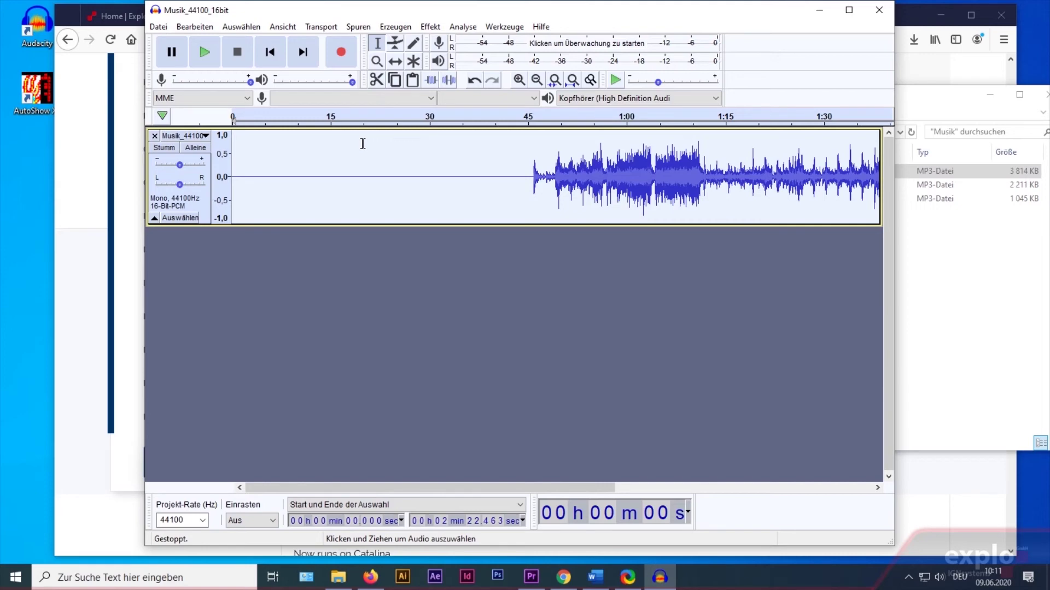
# Duplicate the mono music track and combine the two identical tracks into one stereo track.
pyautogui.click(186, 28)
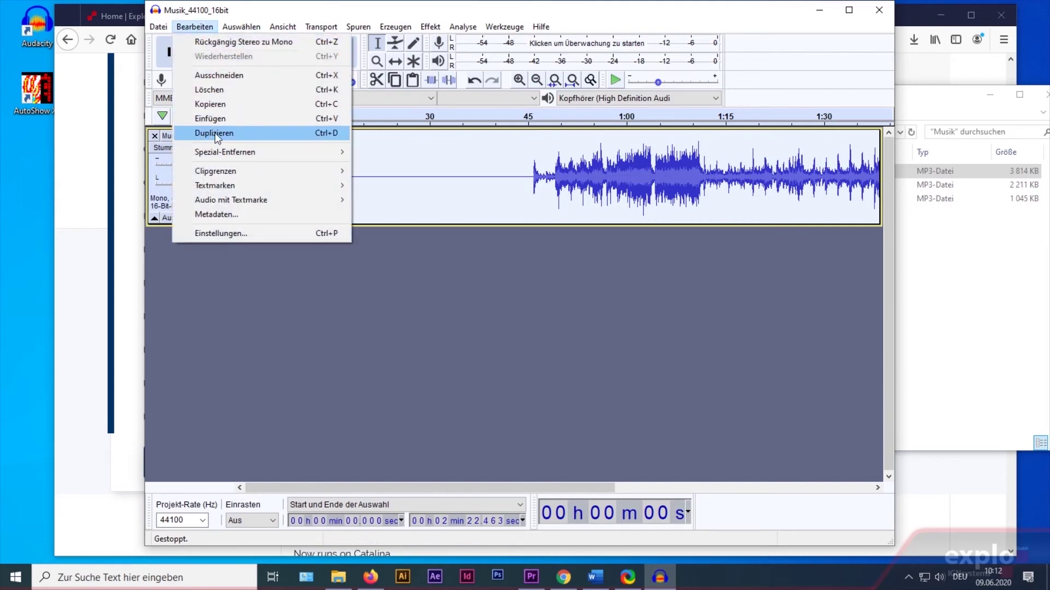
pyautogui.click(248, 134)
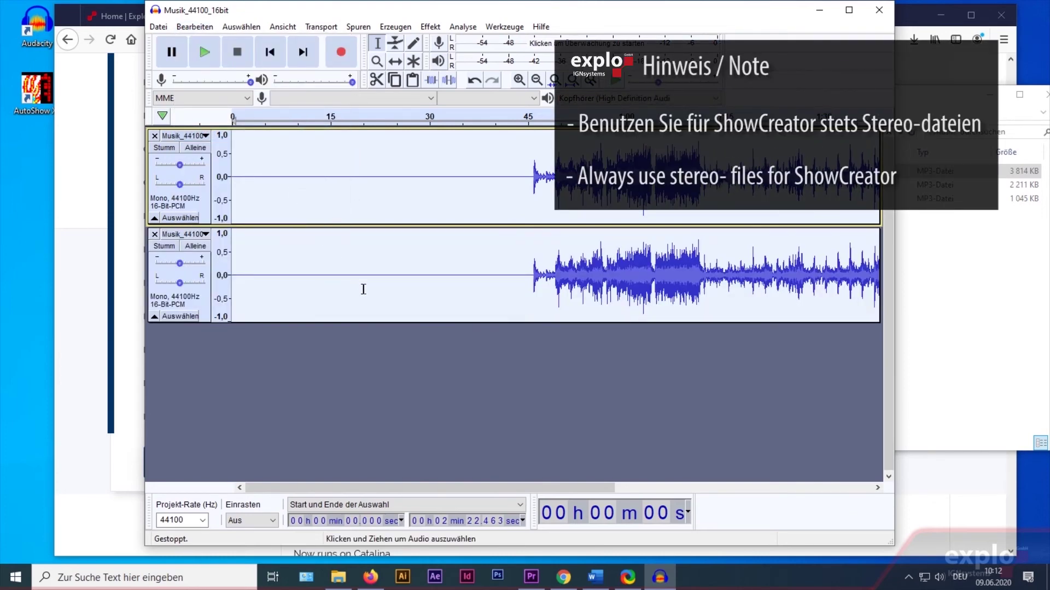
pyautogui.click(205, 136)
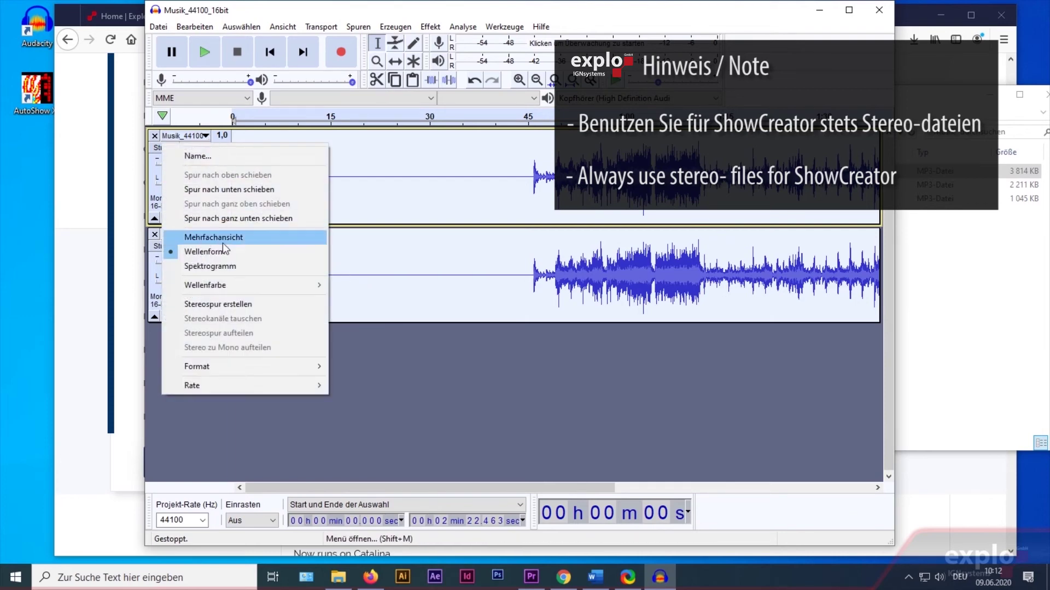
pyautogui.click(268, 304)
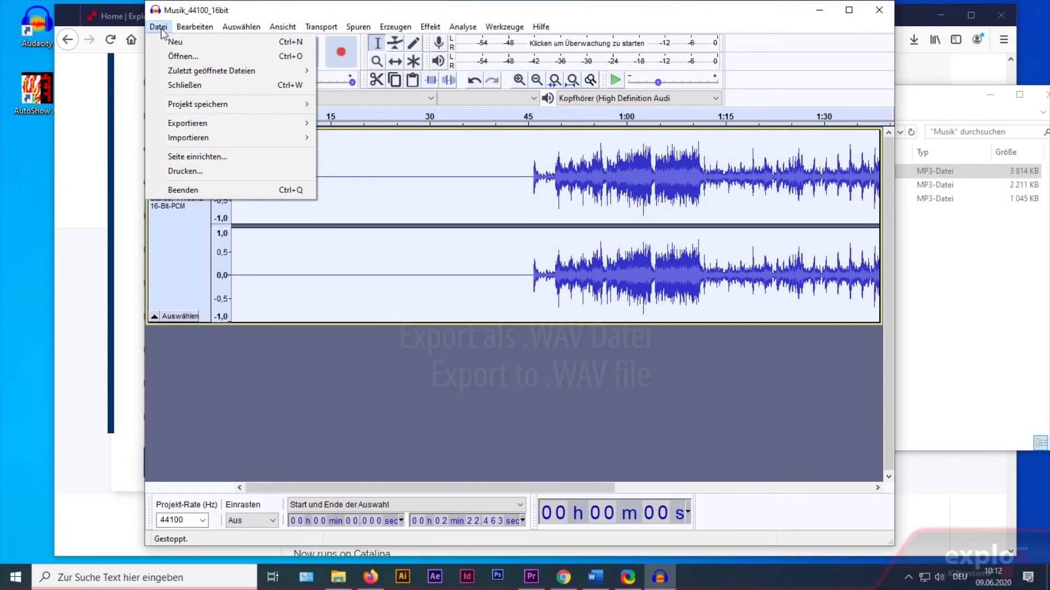
# Save the audio as a WAV (Microsoft) export named Neue Show mit Stille in the Musik folder.
pyautogui.moveTo(192, 126)
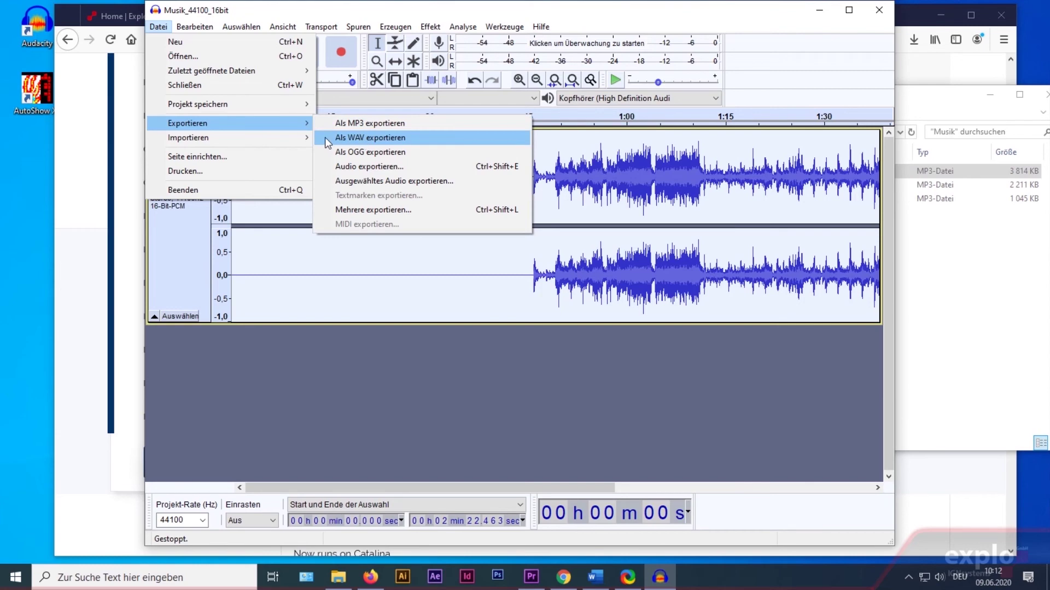
pyautogui.click(422, 138)
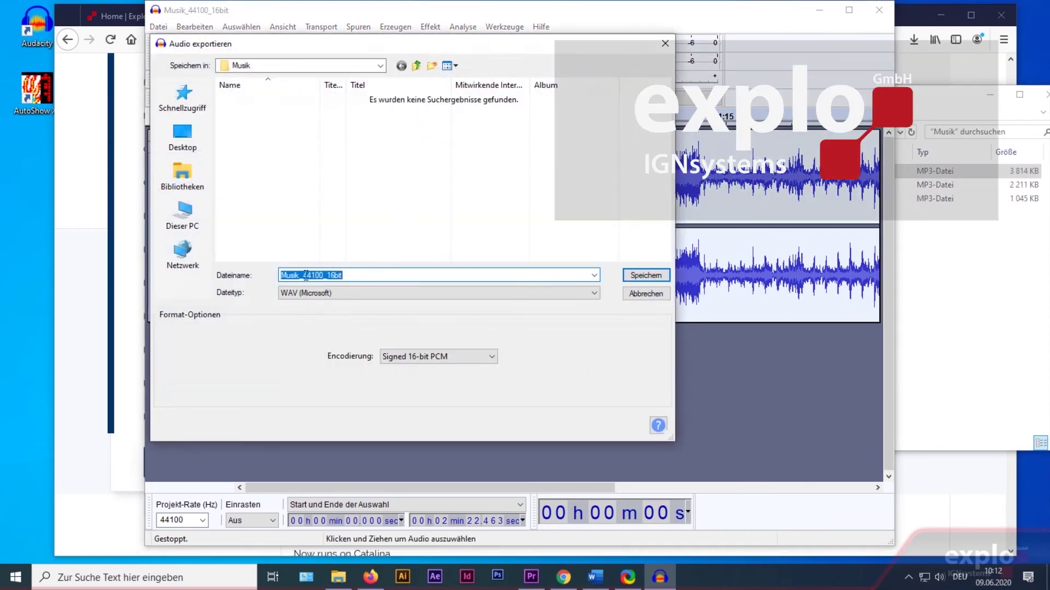
pyautogui.write('N')
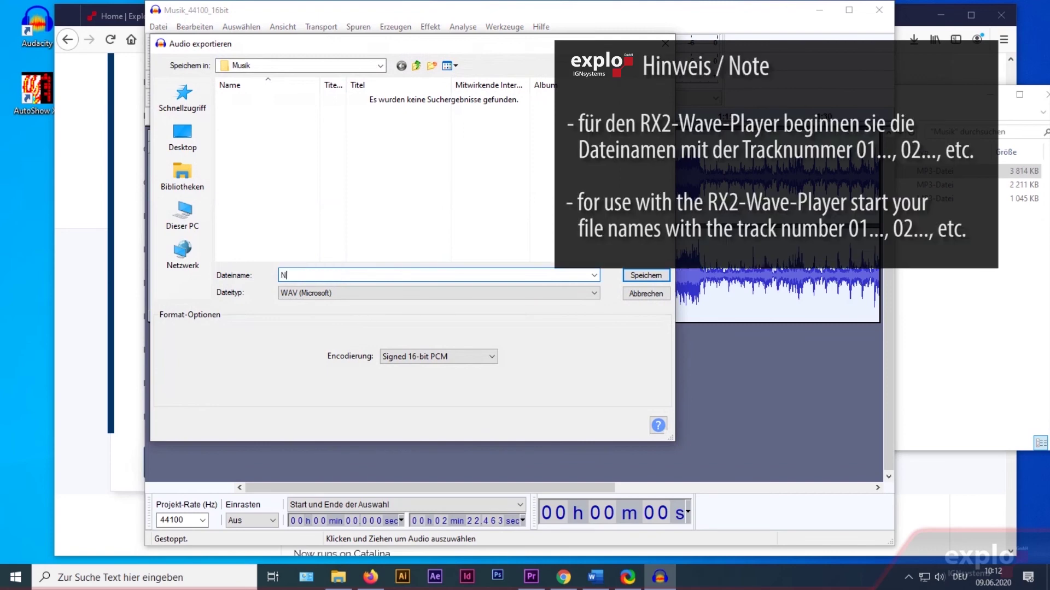
pyautogui.write('eue Show mit Stille')
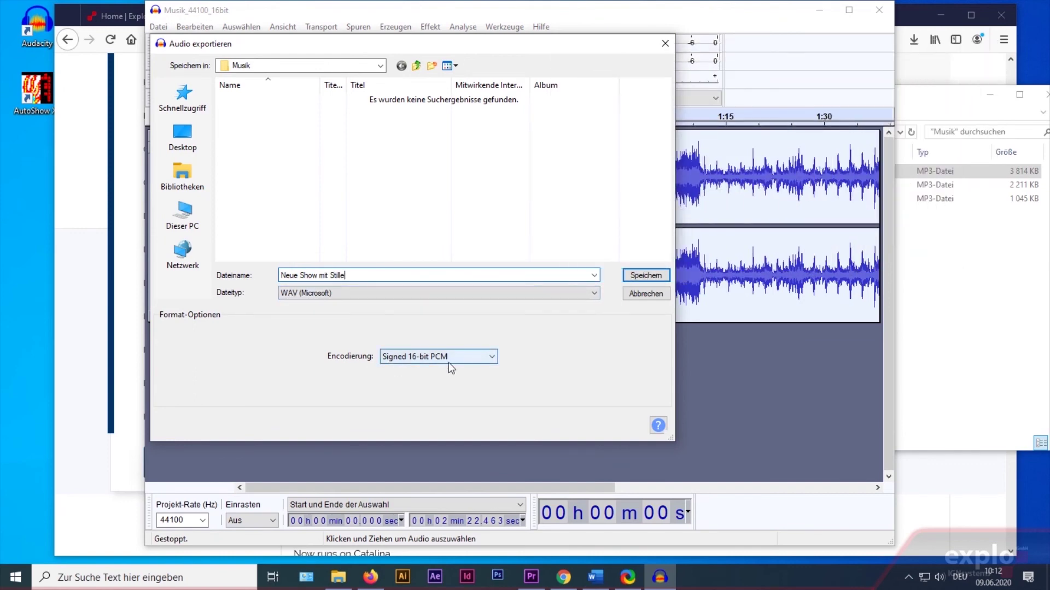
pyautogui.click(642, 275)
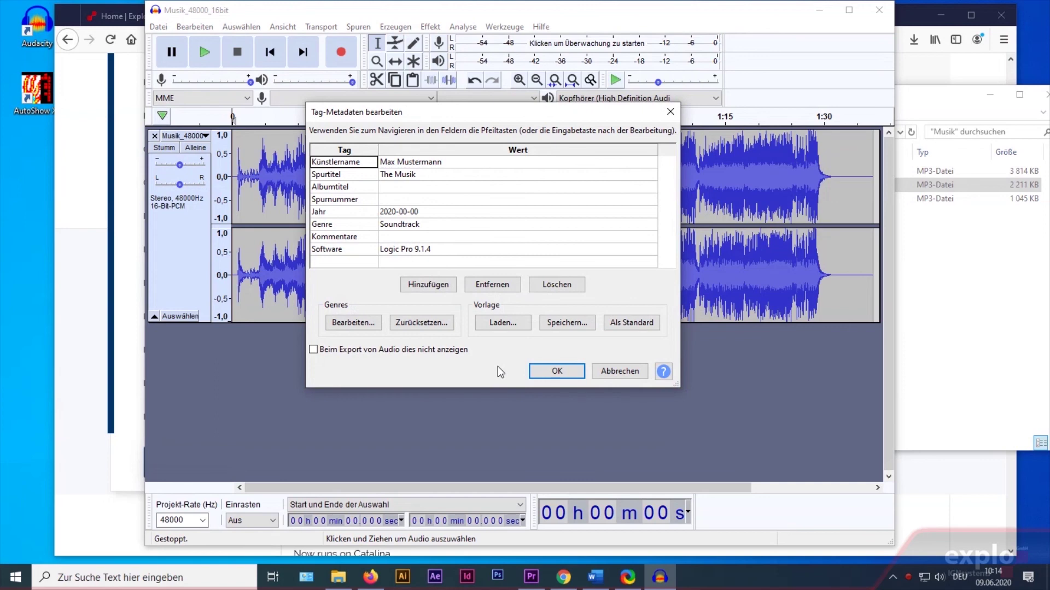
# Clear all metadata tags to finish the WAV export and switch to the Musik folder in File Explorer.
pyautogui.click(553, 287)
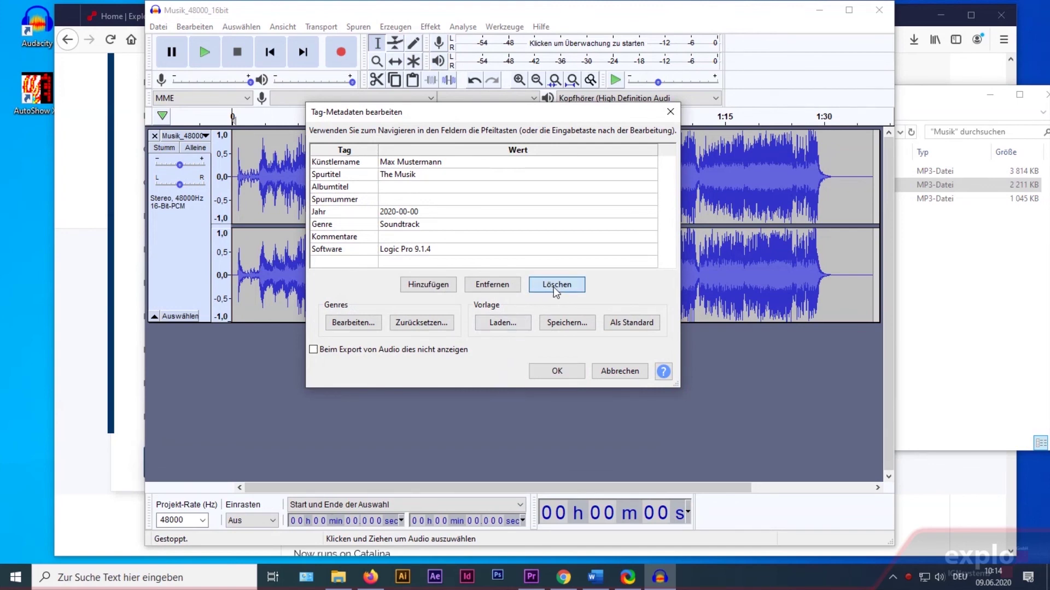
pyautogui.click(556, 372)
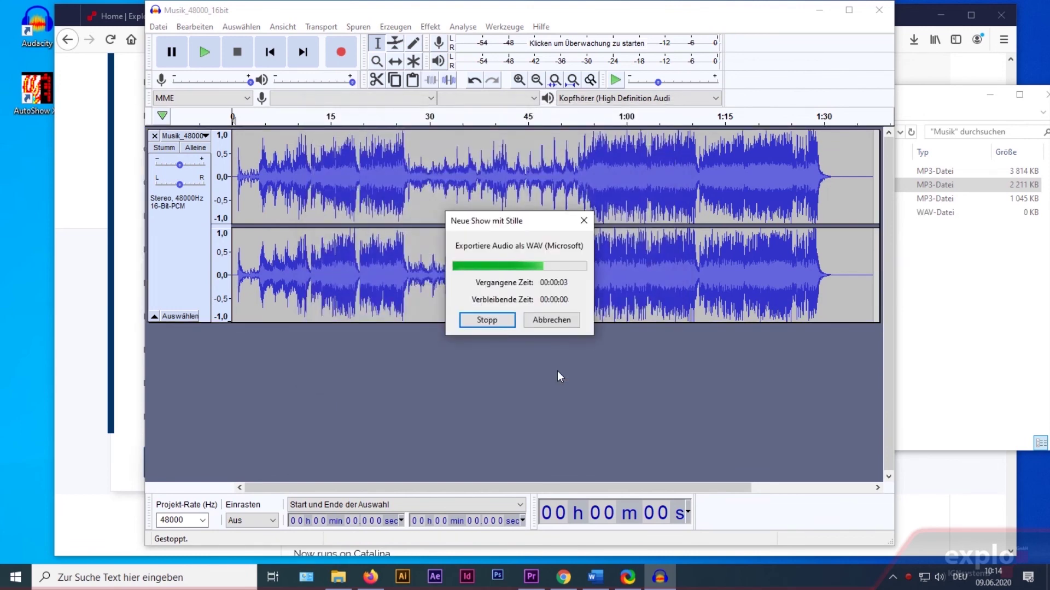
pyautogui.click(963, 363)
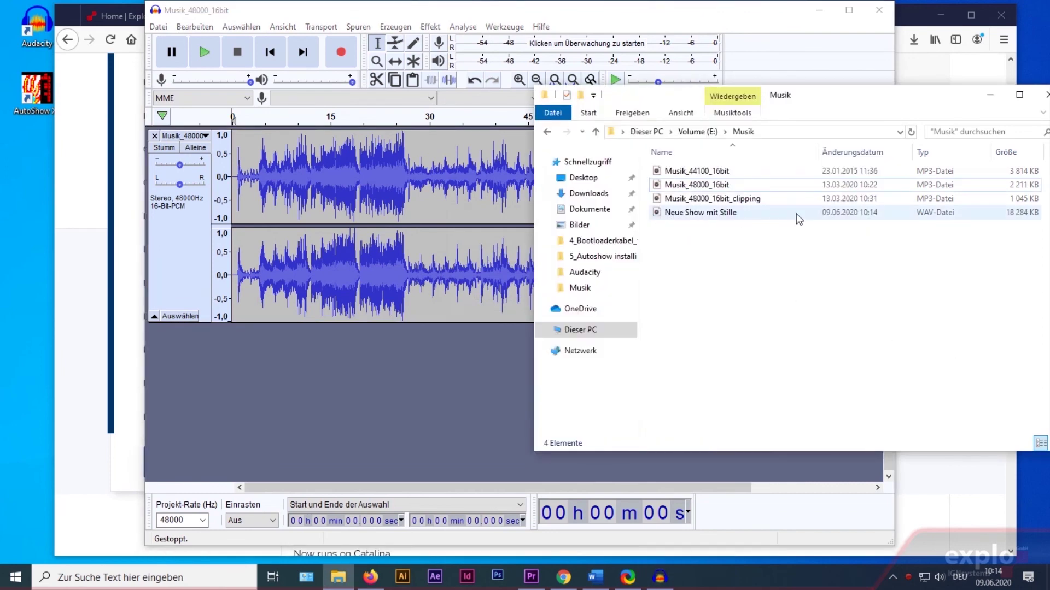